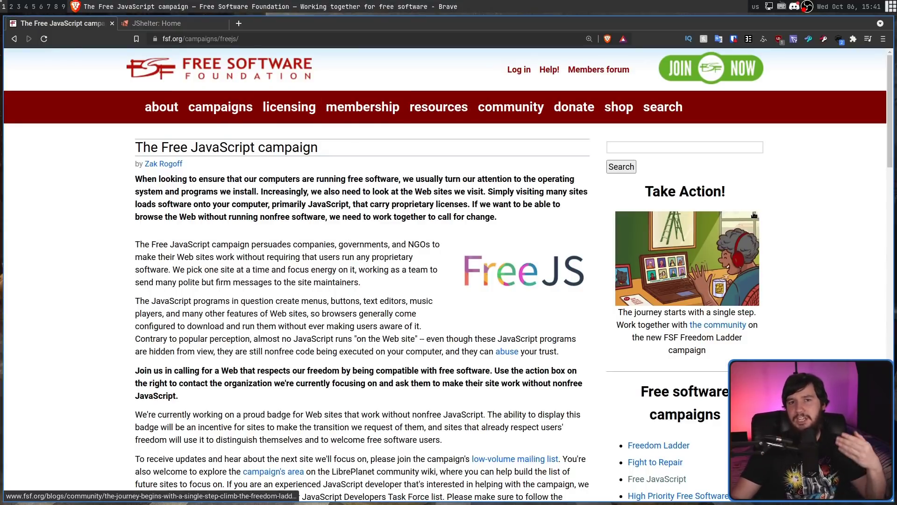
# Step: Scroll the Free JavaScript page down to Resources and bring up the GNU LibreJS link's context menu
pyautogui.scroll(-6, 790, 251)
pyautogui.scroll(-8, 789, 266)
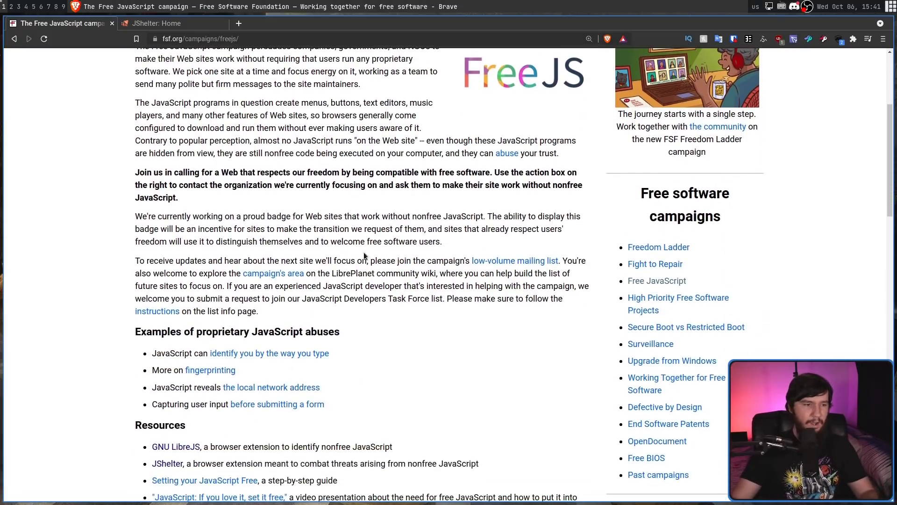
pyautogui.rightClick(174, 300)
pyautogui.click(197, 303)
pyautogui.click(186, 23)
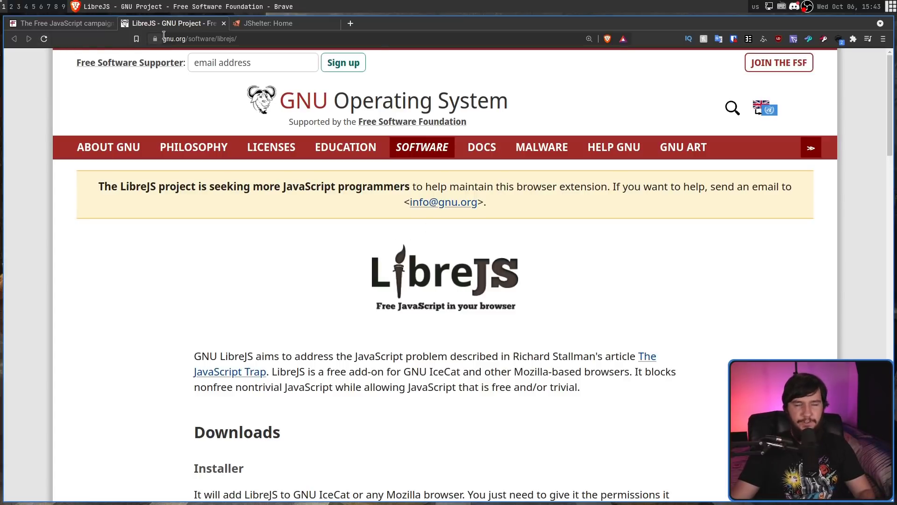
pyautogui.click(224, 23)
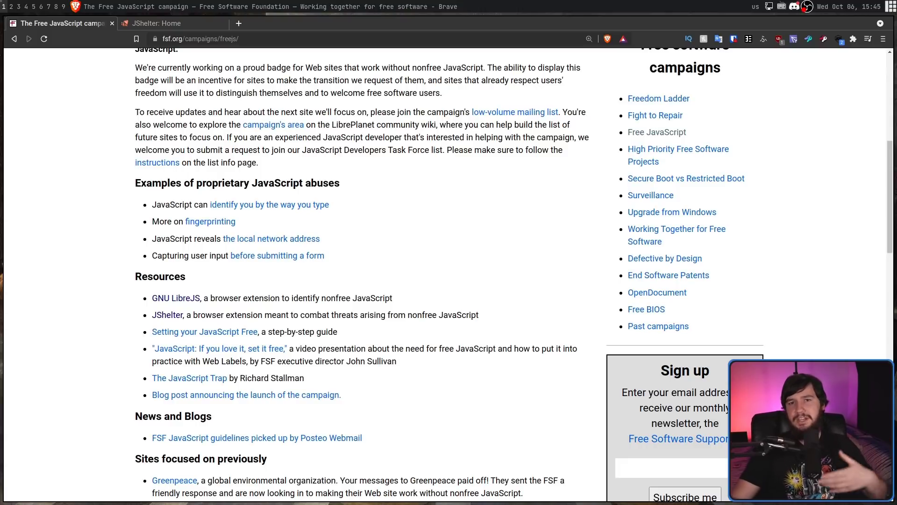
# Step: From the JShelter home tab, open its Chrome Web Store listing and highlight the extension's name
pyautogui.click(160, 25)
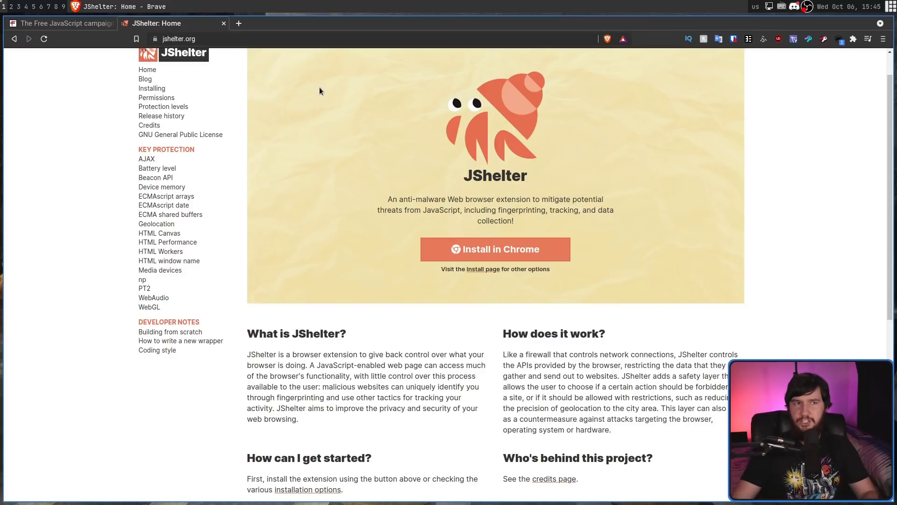
pyautogui.scroll(1, 336, 112)
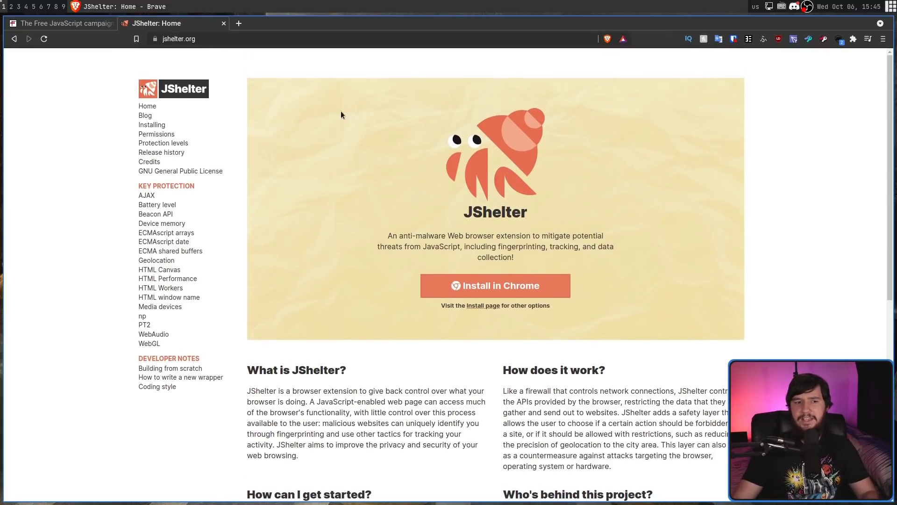
pyautogui.click(517, 285)
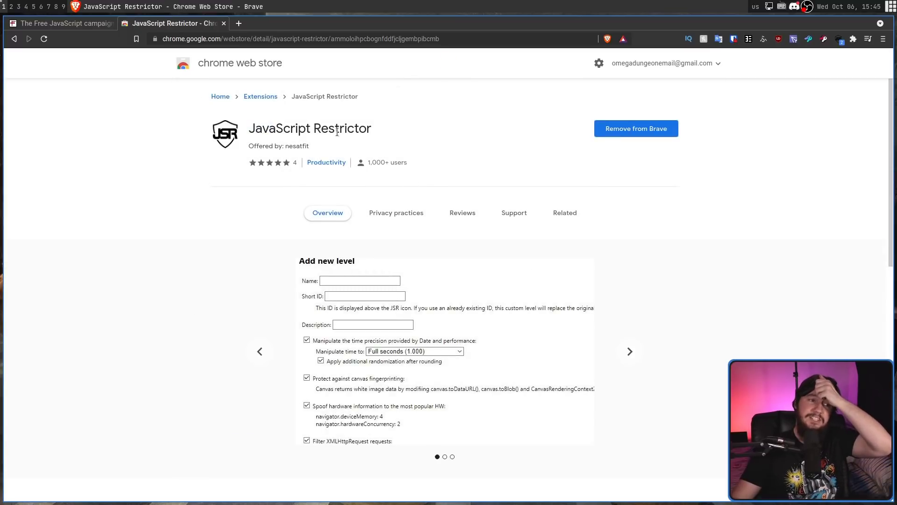
pyautogui.moveTo(386, 133); pyautogui.dragTo(267, 116)
pyautogui.click(351, 140)
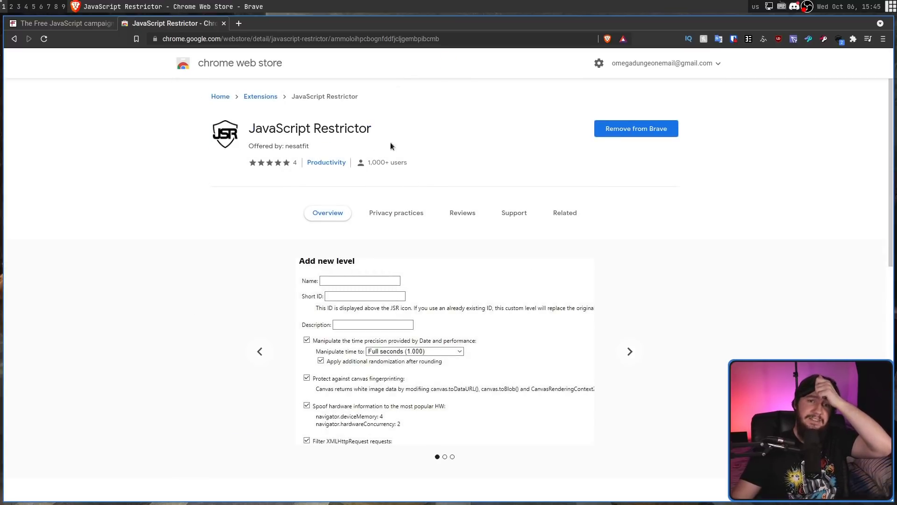
# Step: Check the JavaScript Restrictor toolbar popup, then go back to the jshelter.org home page
pyautogui.click(838, 39)
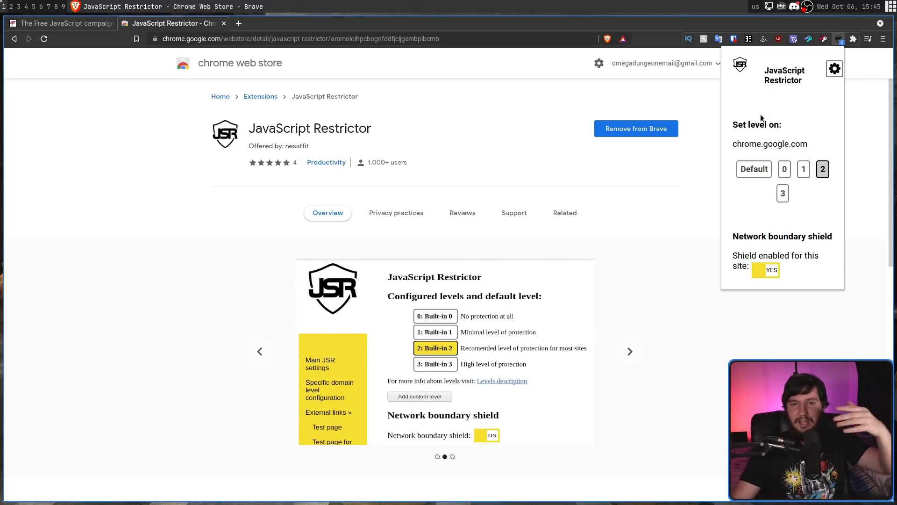
pyautogui.click(687, 193)
pyautogui.click(70, 24)
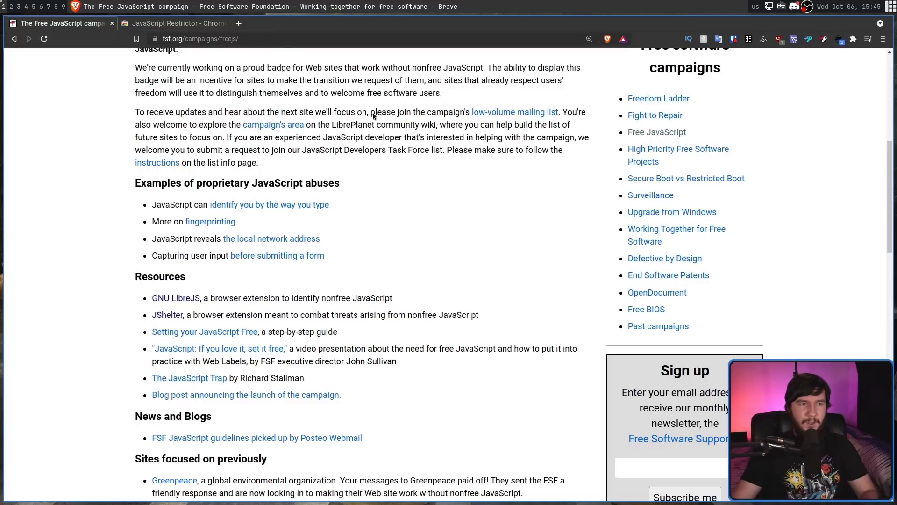
pyautogui.click(168, 24)
pyautogui.click(14, 39)
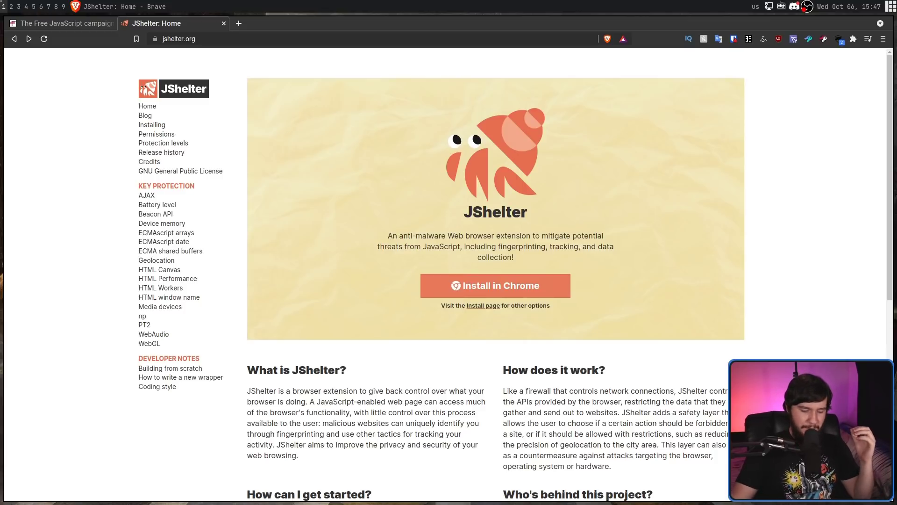
# Step: Open JavaScript Restrictor's options page through the settings gear in the toolbar popup
pyautogui.click(840, 40)
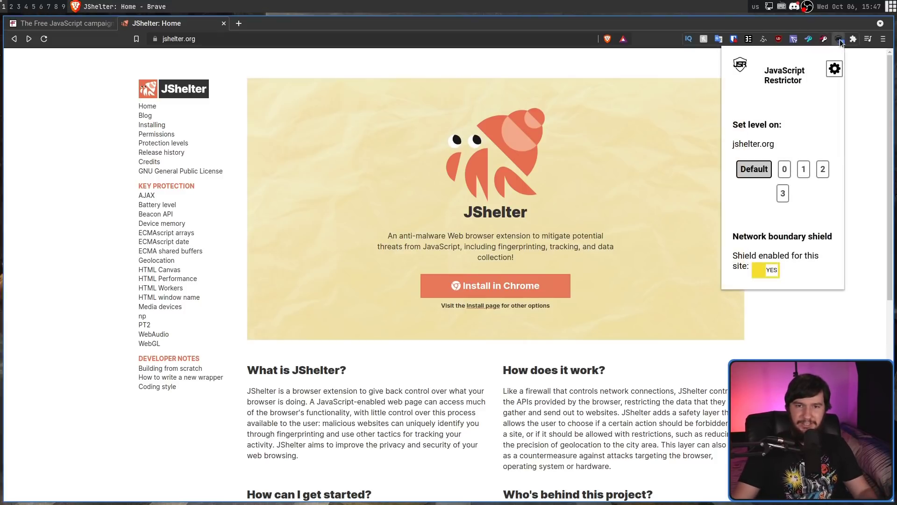
pyautogui.click(835, 69)
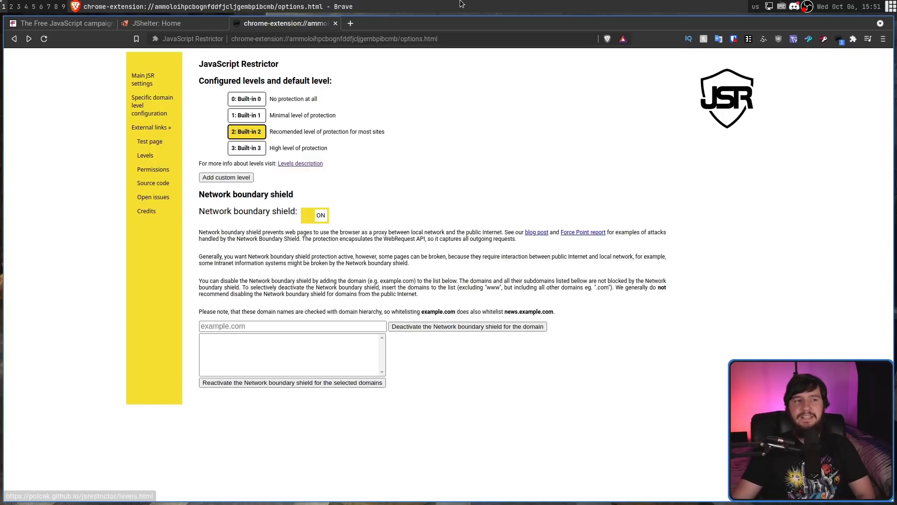
# Step: Open the Levels description page and scroll through the Level 0, 1 and 2 protection lists
pyautogui.click(307, 164)
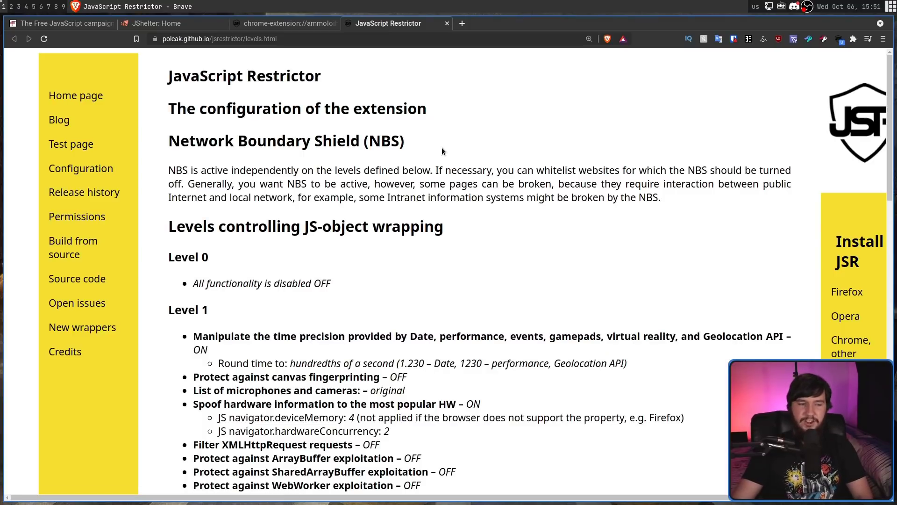
pyautogui.scroll(-2, 499, 216)
pyautogui.scroll(-10, 503, 219)
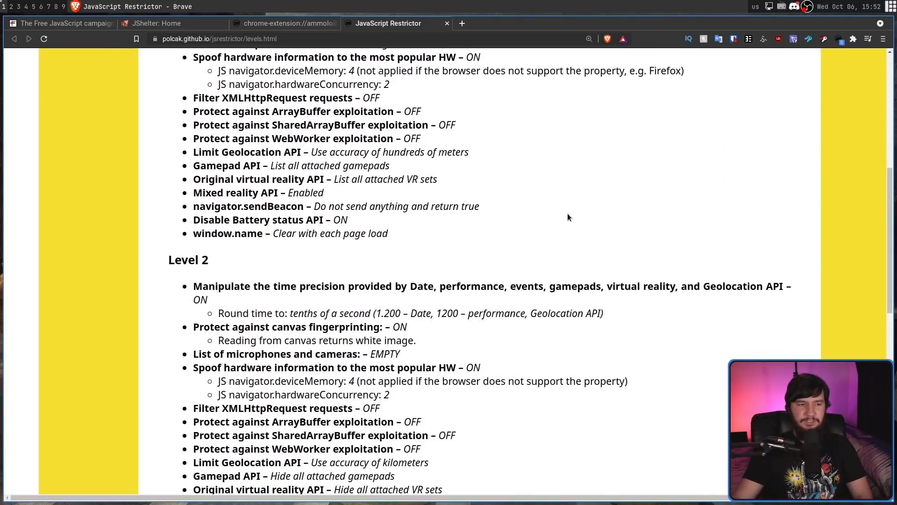
pyautogui.scroll(11, 568, 225)
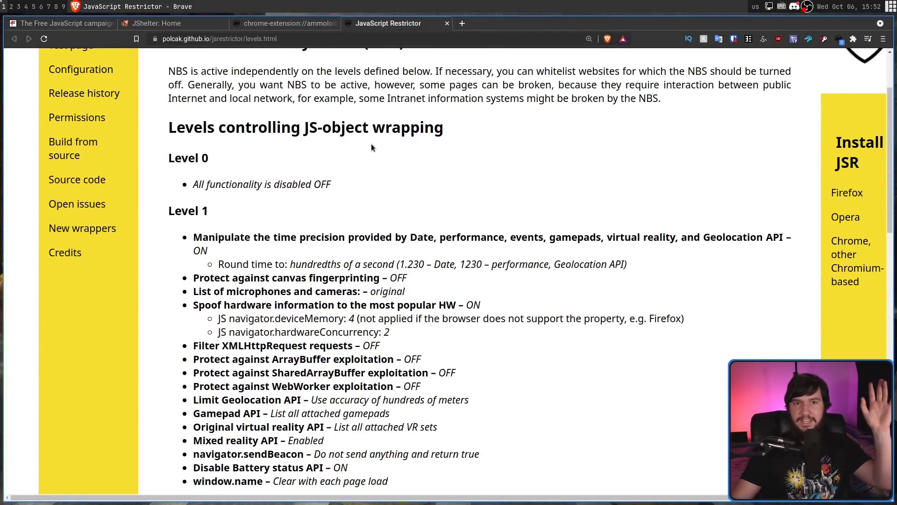
pyautogui.scroll(-9, 372, 142)
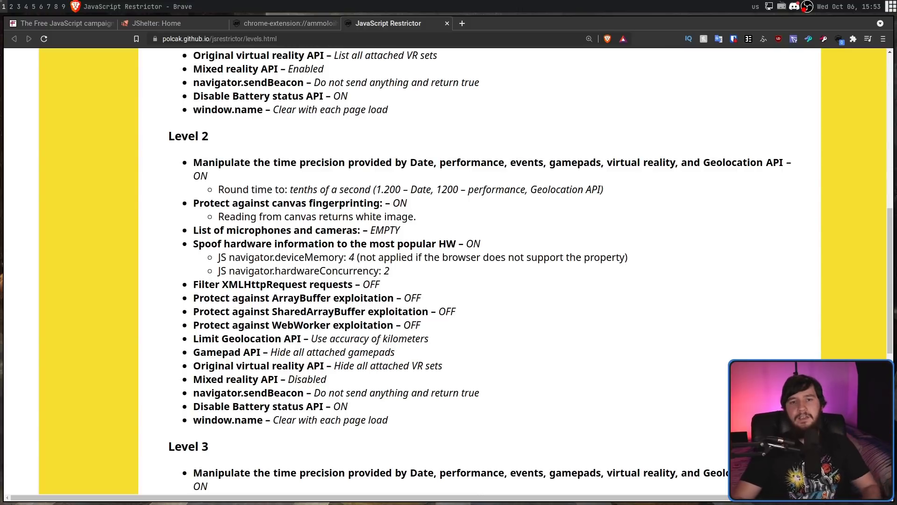
# Step: Open the jShelter test page from the options page and scroll down to its Audio section
pyautogui.click(285, 18)
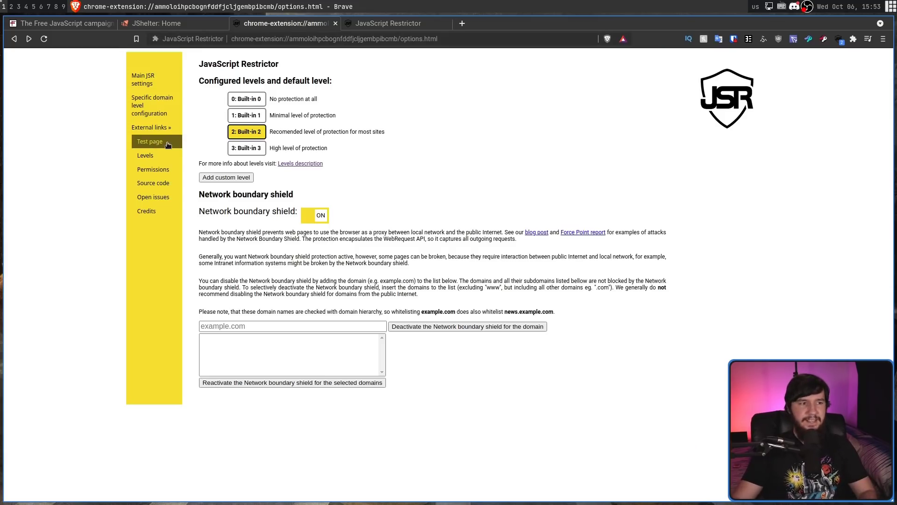
pyautogui.click(151, 142)
pyautogui.scroll(-2, 442, 150)
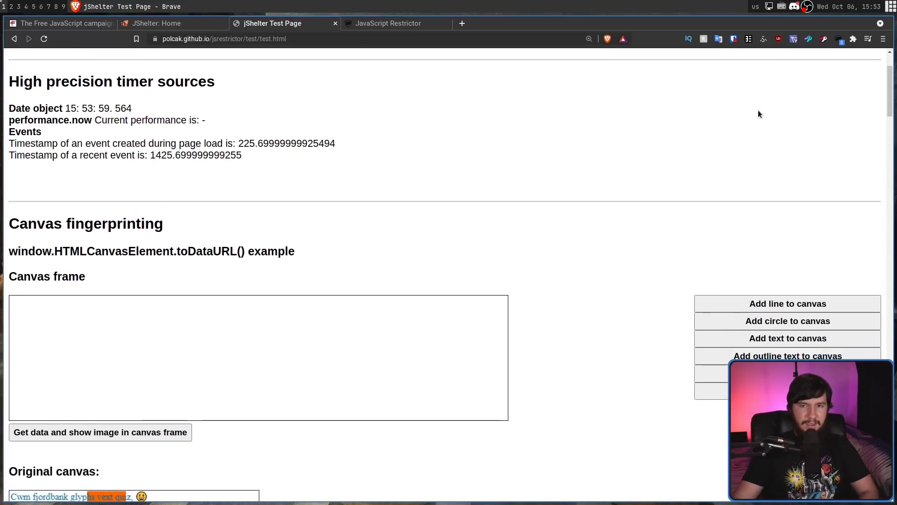
pyautogui.scroll(-3, 887, 112)
pyautogui.moveTo(886, 112); pyautogui.dragTo(871, 289)
pyautogui.scroll(-15, 872, 289)
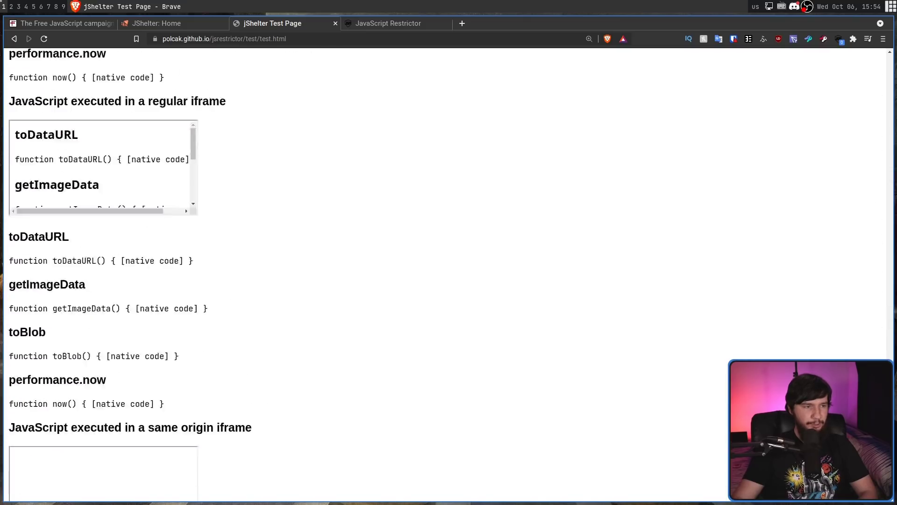
pyautogui.scroll(18, 822, 270)
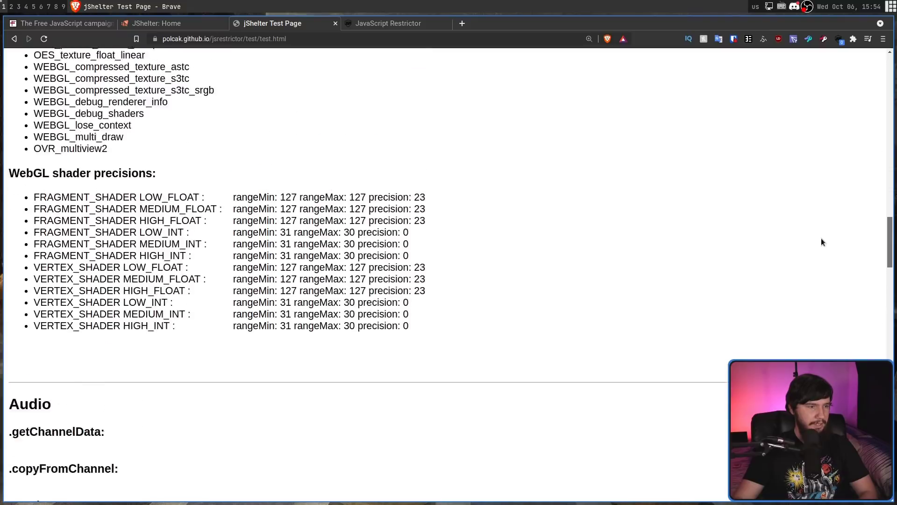
pyautogui.scroll(-5, 821, 243)
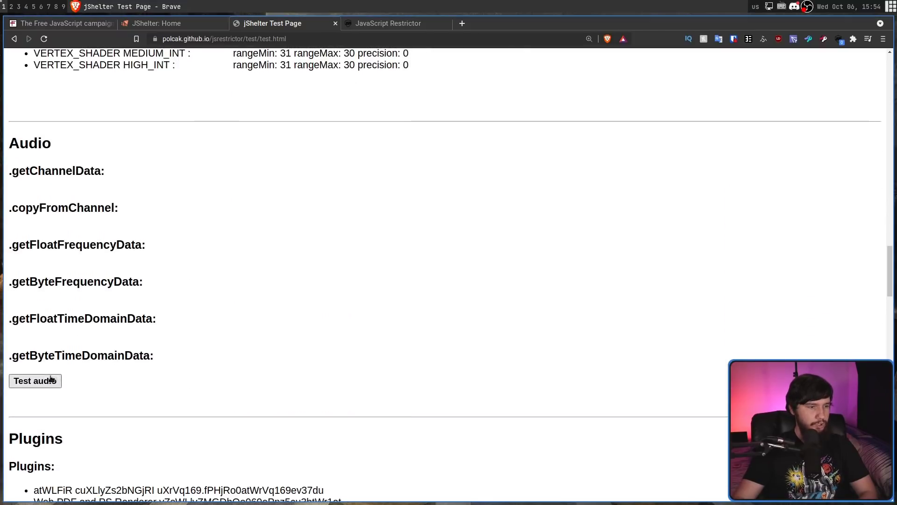
# Step: Run the audio fingerprinting test, review its readings, and return to the options page
pyautogui.click(42, 385)
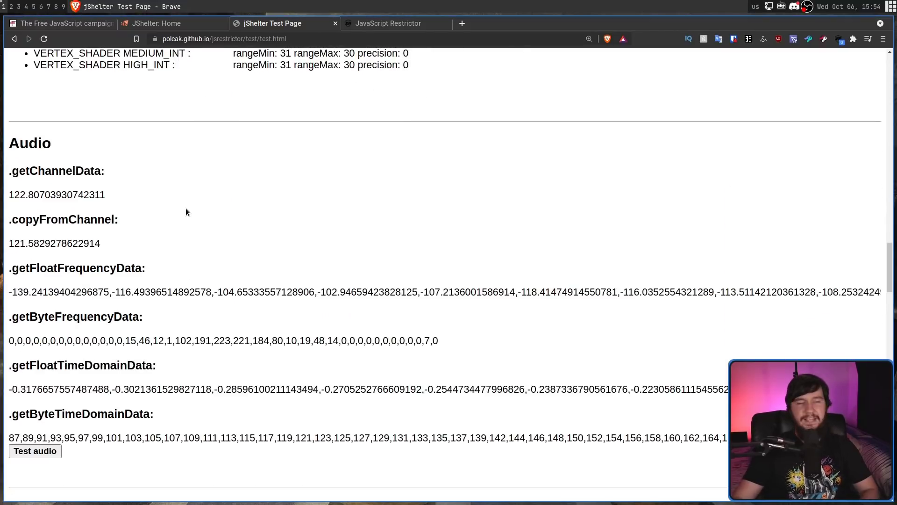
pyautogui.scroll(4, 200, 178)
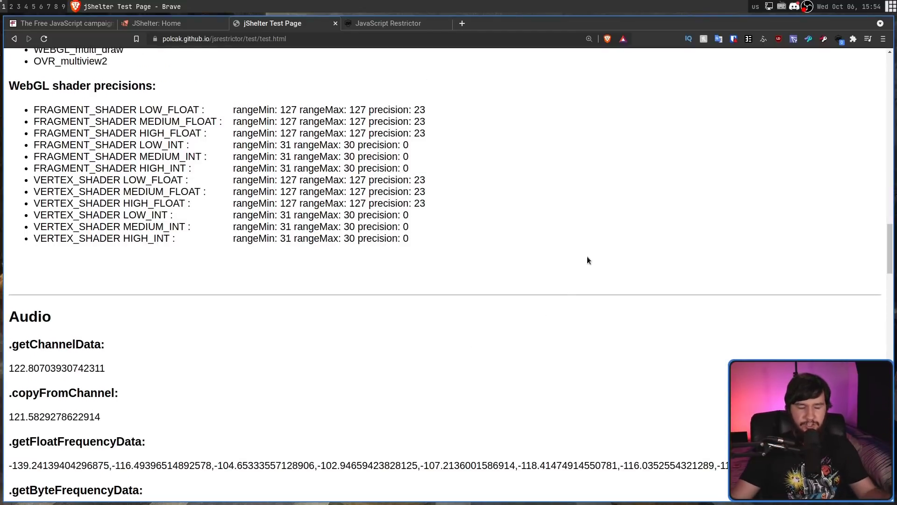
pyautogui.click(14, 39)
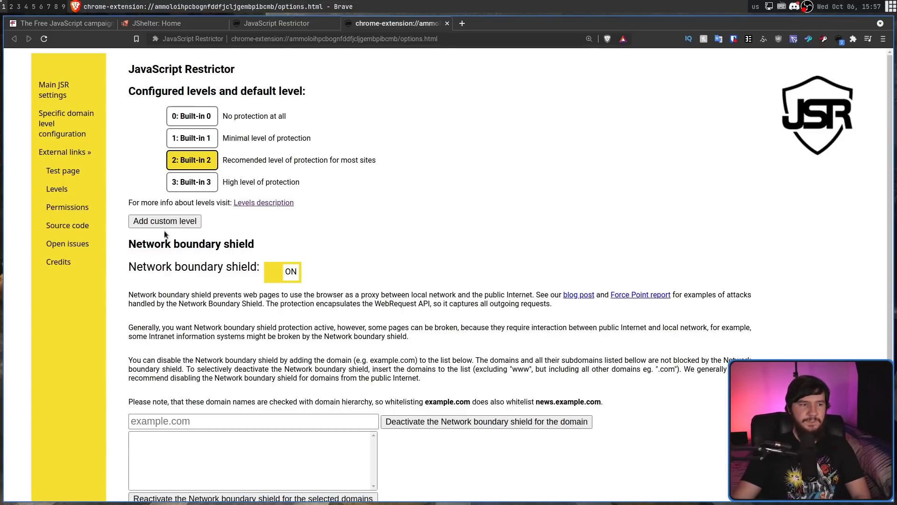
pyautogui.click(164, 226)
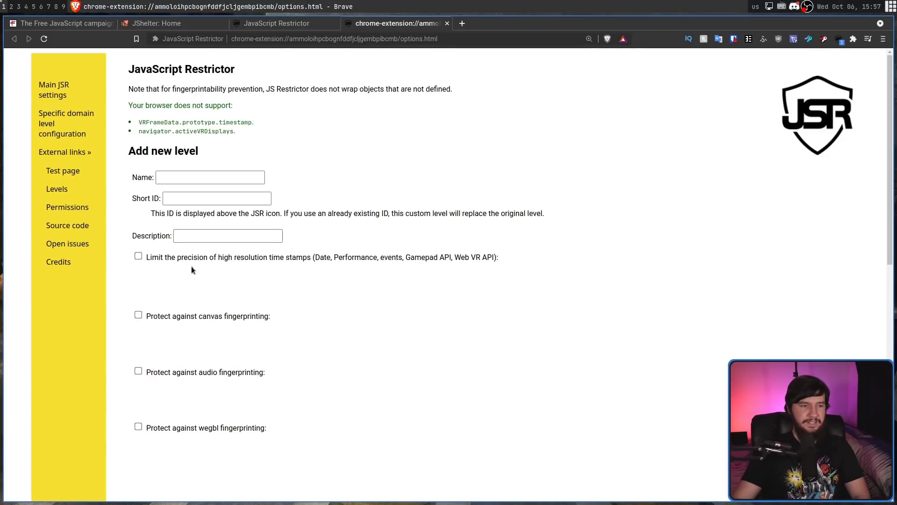
pyautogui.scroll(-2, 247, 299)
pyautogui.scroll(-1, 257, 306)
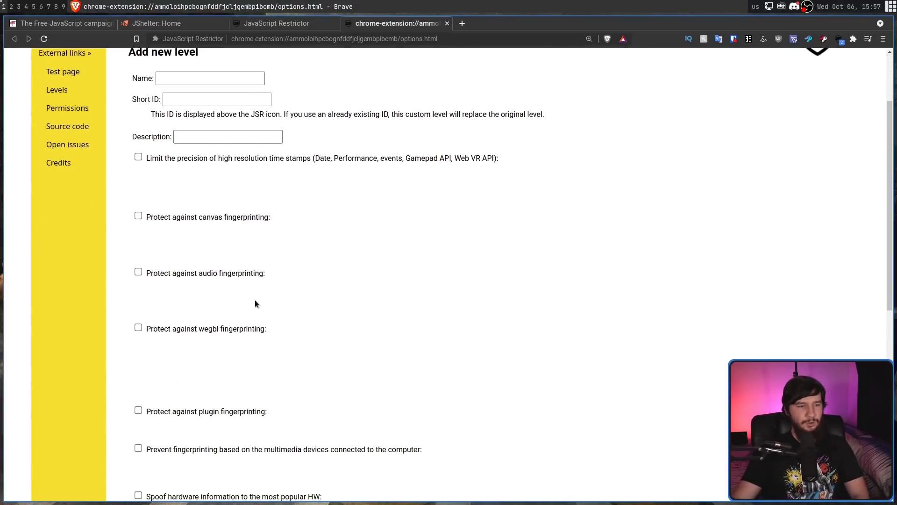
pyautogui.scroll(-2, 280, 291)
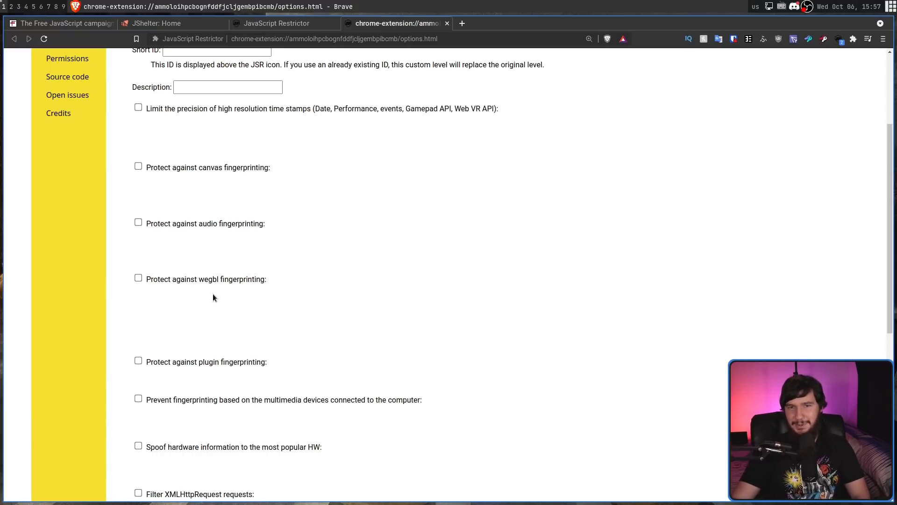
pyautogui.scroll(-4, 281, 273)
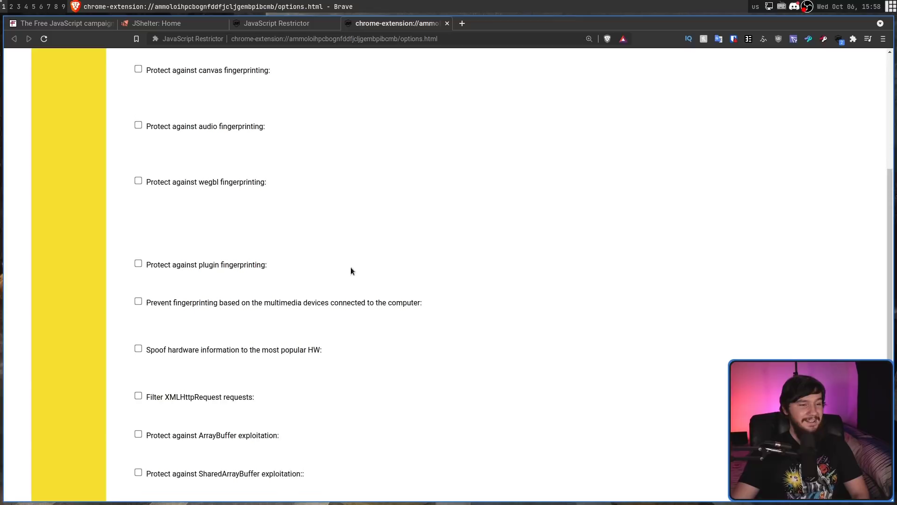
pyautogui.scroll(3, 350, 275)
pyautogui.scroll(3, 338, 265)
pyautogui.scroll(-5, 212, 253)
pyautogui.scroll(-5, 213, 253)
pyautogui.scroll(10, 236, 320)
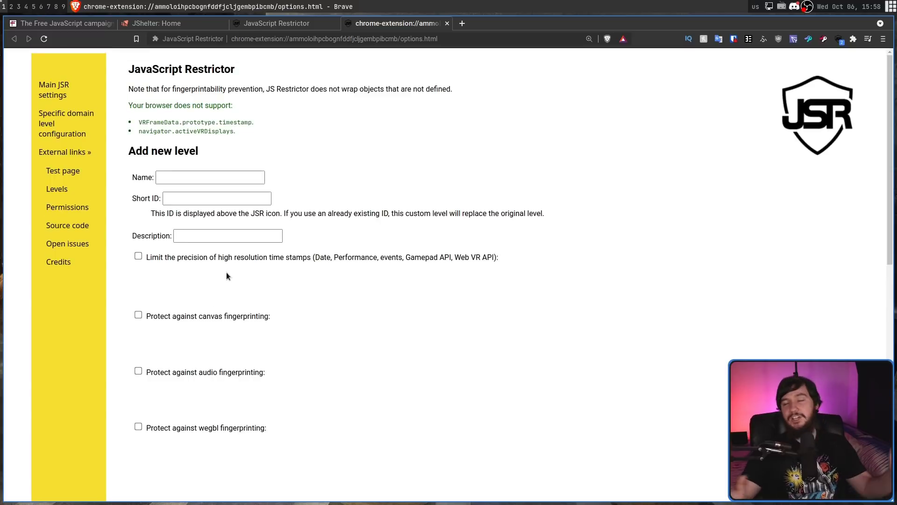
pyautogui.scroll(-2, 226, 276)
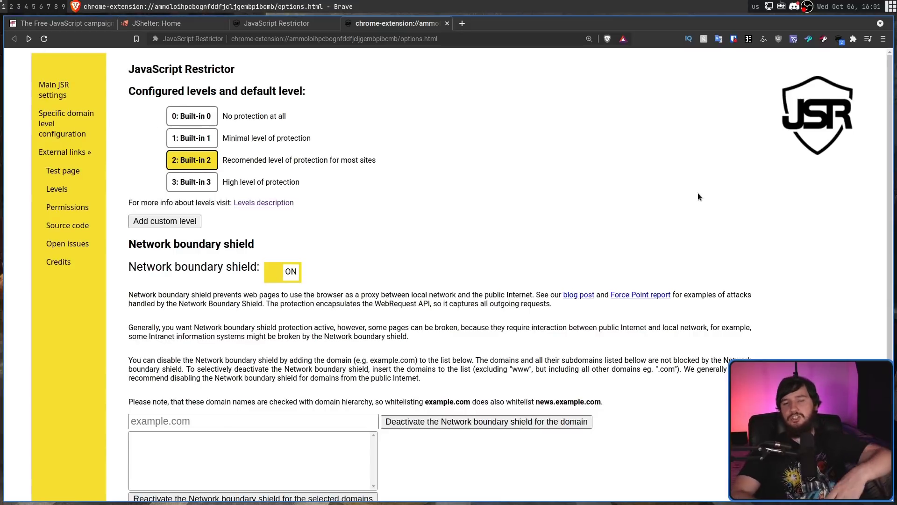
pyautogui.click(48, 131)
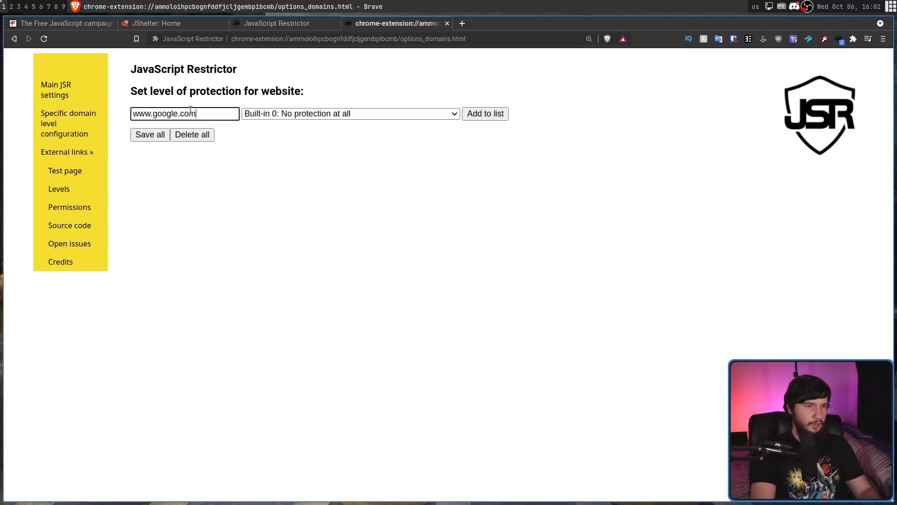
pyautogui.click(304, 113)
pyautogui.click(332, 152)
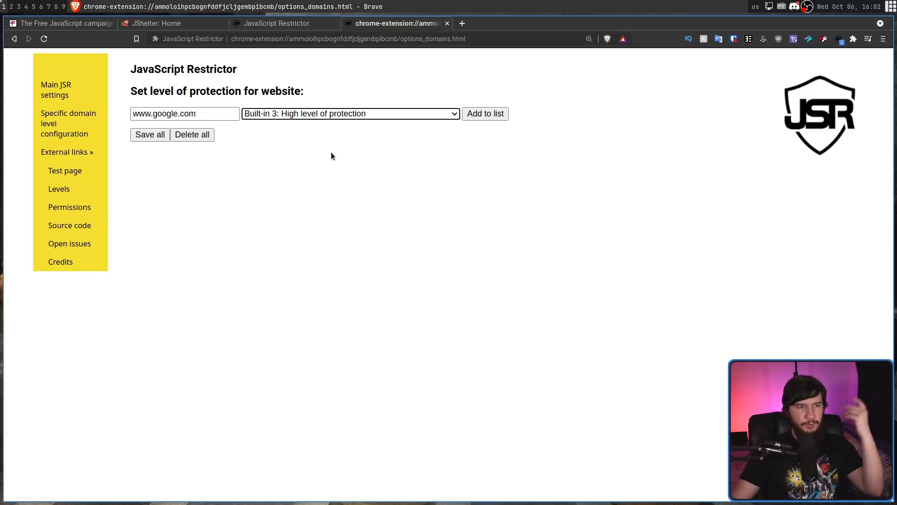
pyautogui.click(490, 116)
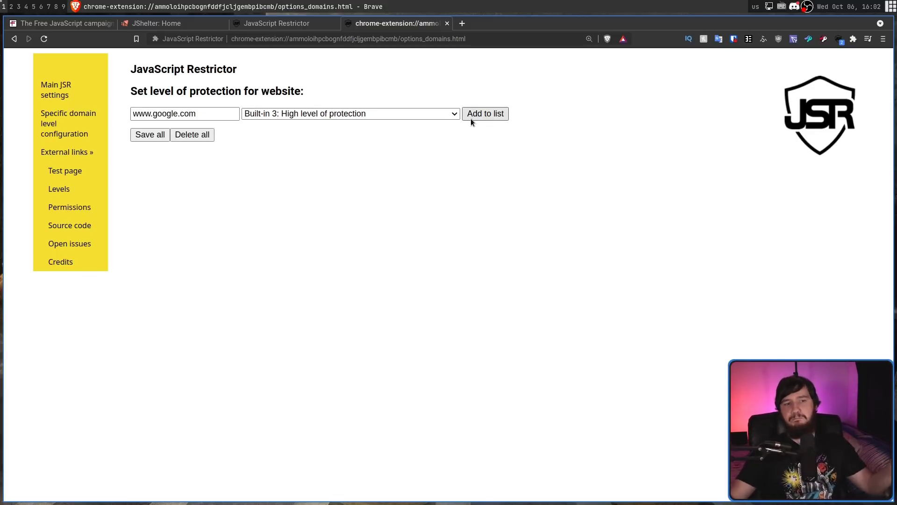
pyautogui.click(483, 114)
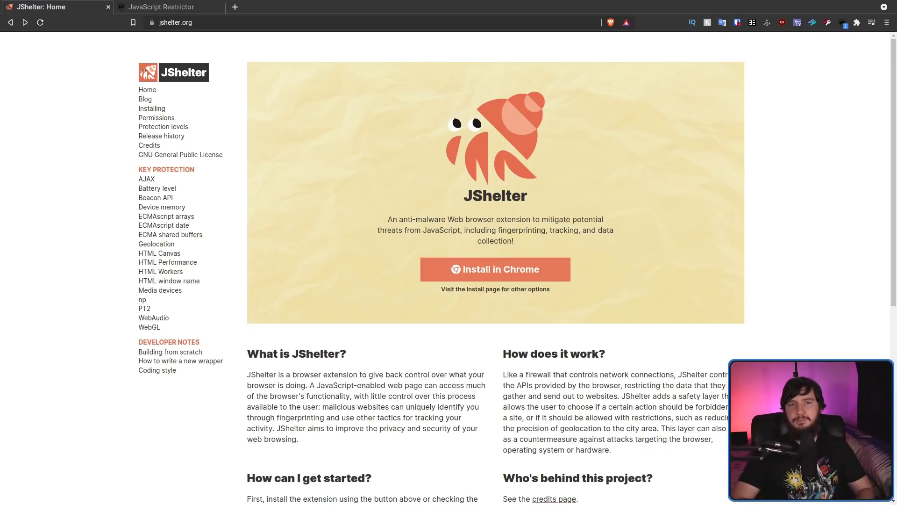
# Step: Open the install page, return from the Chrome Web Store, and follow the Firefox add-on link
pyautogui.click(482, 289)
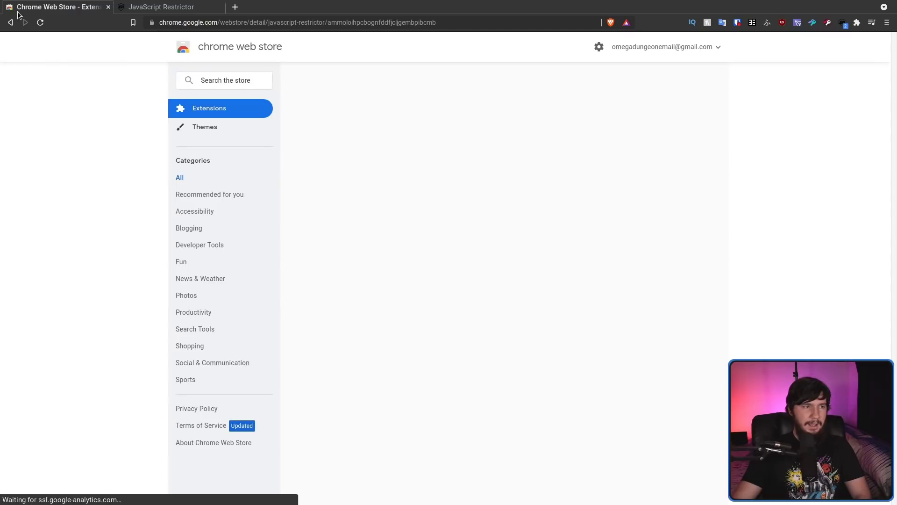
pyautogui.hotkey('alt', 'Left')
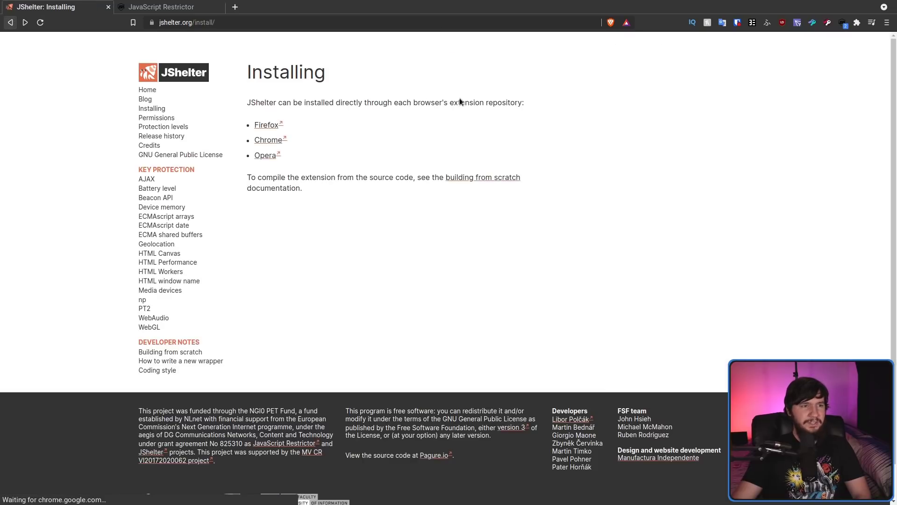
pyautogui.click(265, 125)
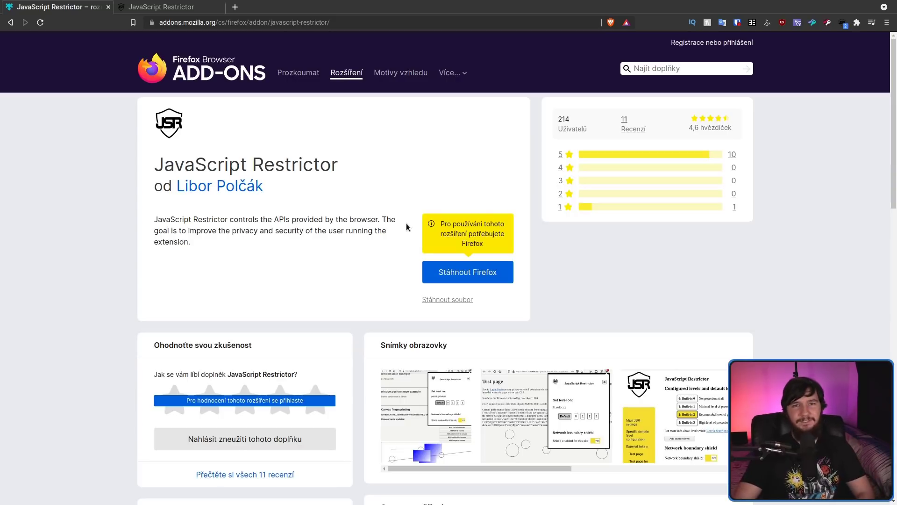
pyautogui.scroll(-3, 406, 227)
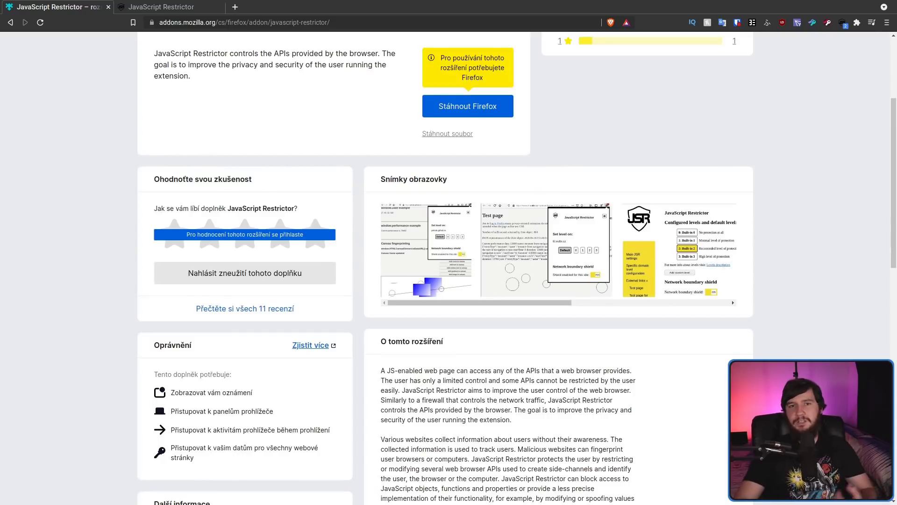